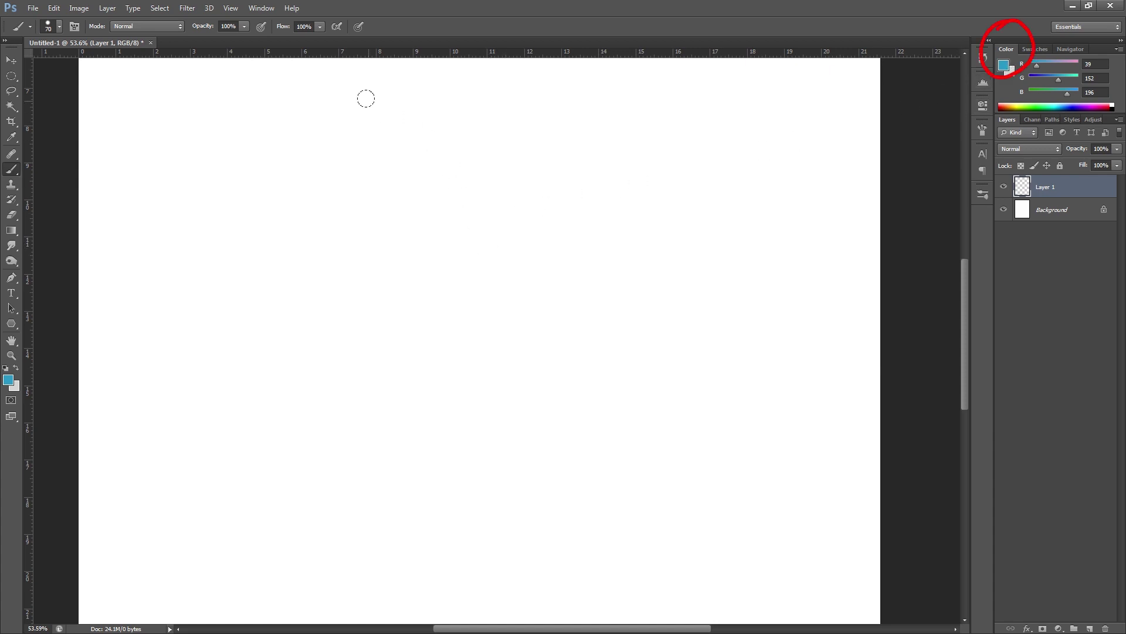
Glance at the Window menu's panel list, then close it so the RGB Color panel shows.
left_click(262, 8)
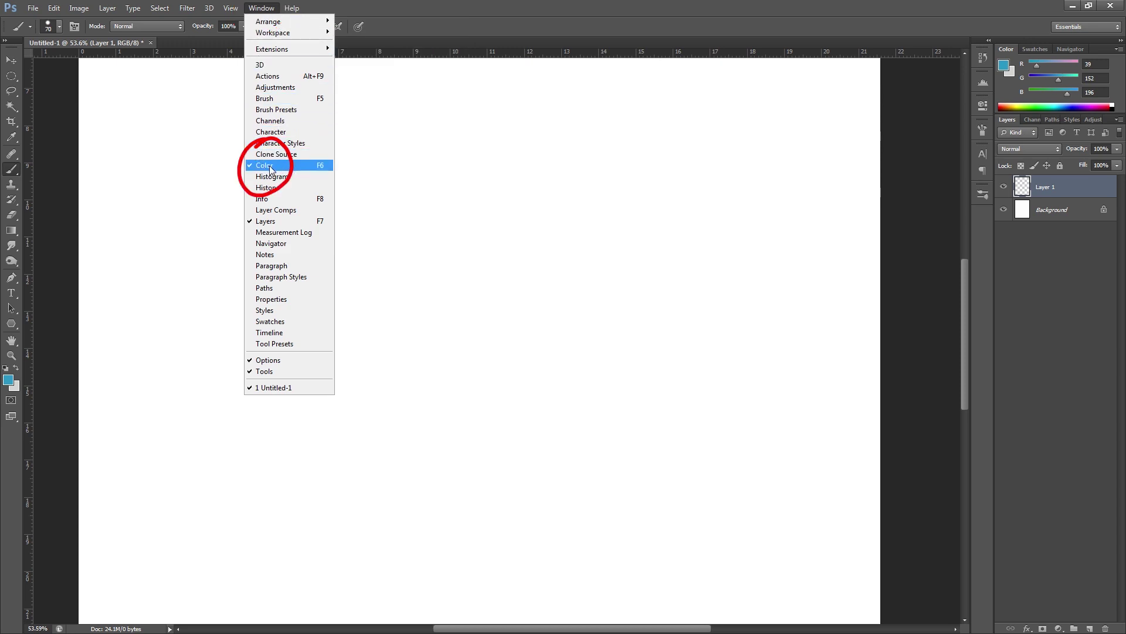
left_click(1010, 52)
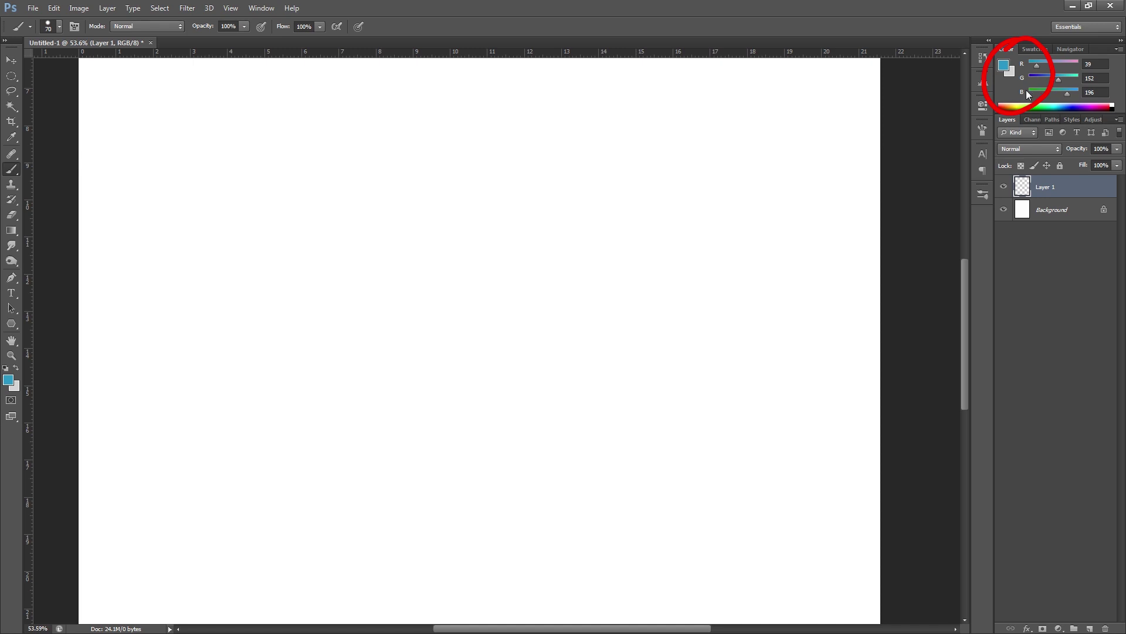
Switch the Color panel to HSB Sliders and paint a blue blob on the canvas's left.
left_click(1118, 50)
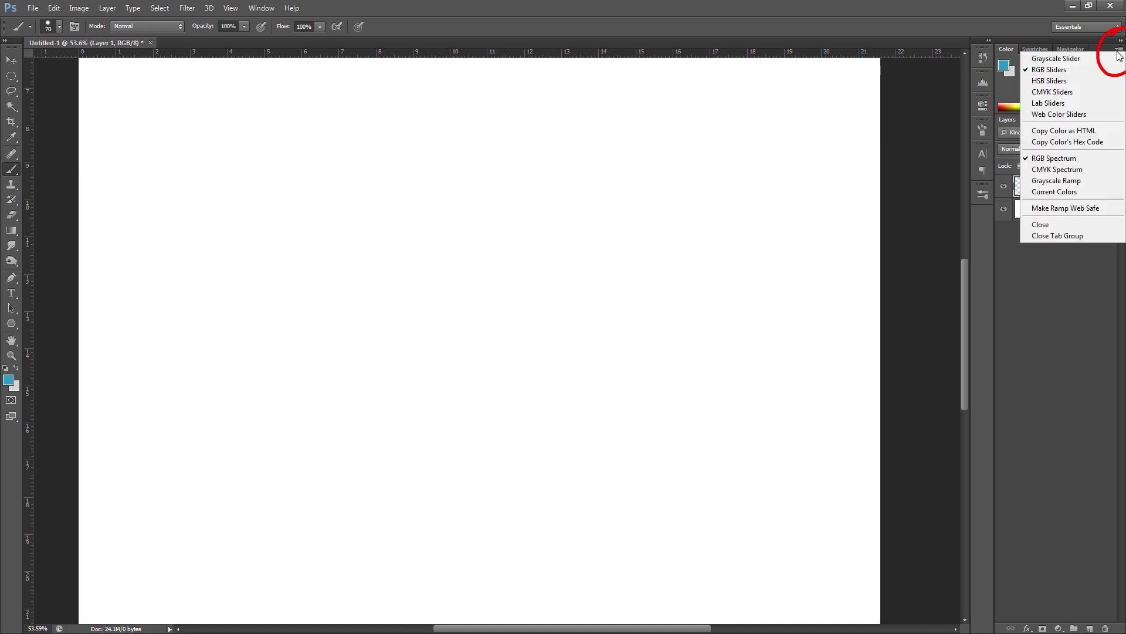
left_click(1060, 80)
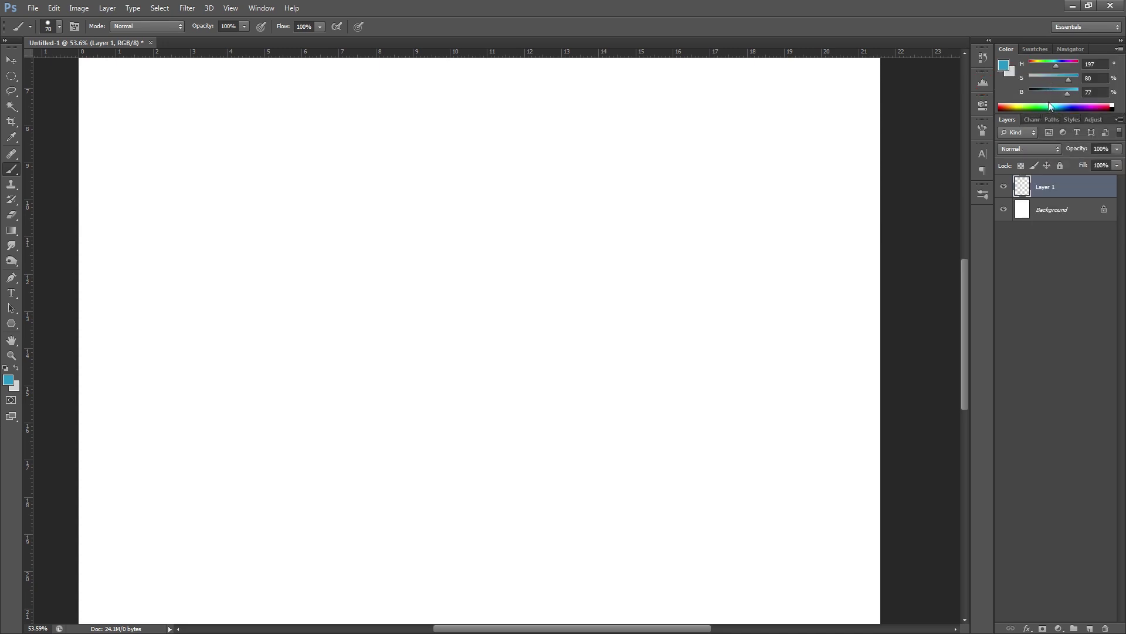
mouse_move(232, 210)
left_mouse_down()
mouse_move(199, 271)
mouse_move(202, 285)
mouse_move(241, 281)
left_mouse_up()
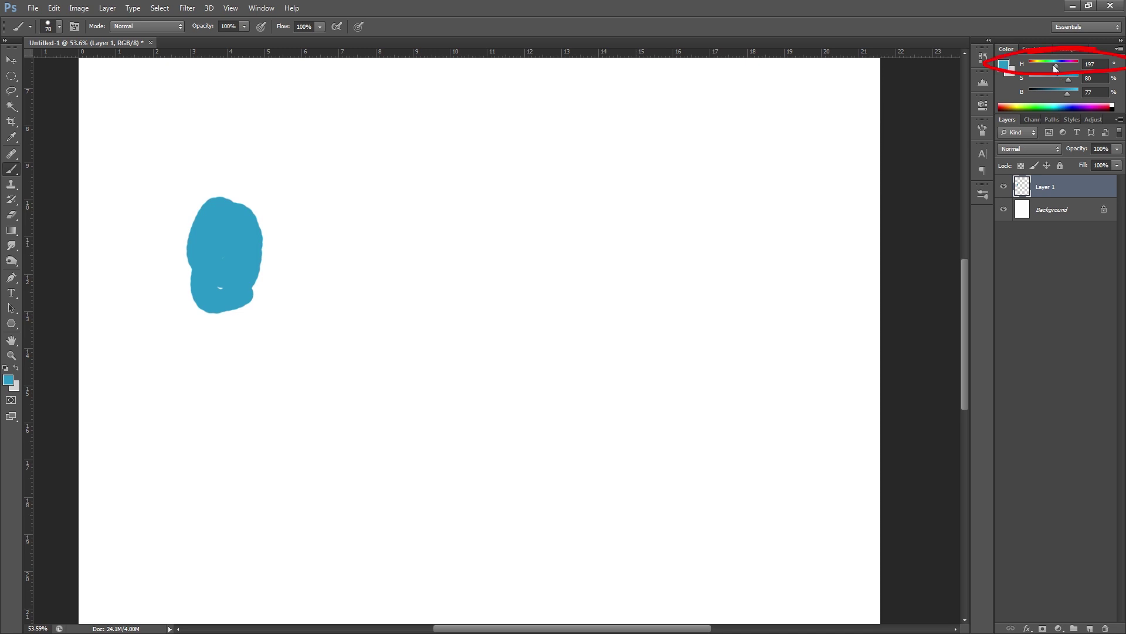
Shift the hue with the H slider, painting a mid-blue blob and a green blob (HSB 111/81%/77%).
left_click_drag(1055, 65, 1051, 68)
left_click_drag(1054, 68, 1057, 66)
left_click_drag(313, 196, 321, 261)
left_click(1044, 62)
mouse_move(335, 187)
left_mouse_down()
mouse_move(381, 176)
mouse_move(352, 219)
left_mouse_up()
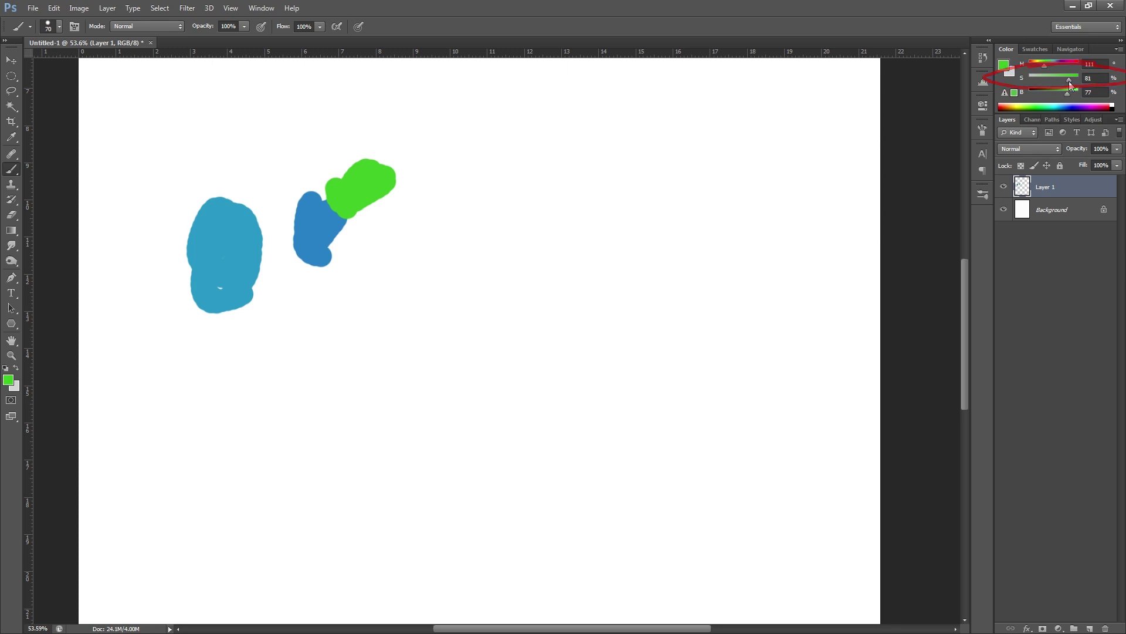
Paint two green blobs, then lighter and deep blue blobs and a light grey blob below.
left_click_drag(578, 199, 580, 243)
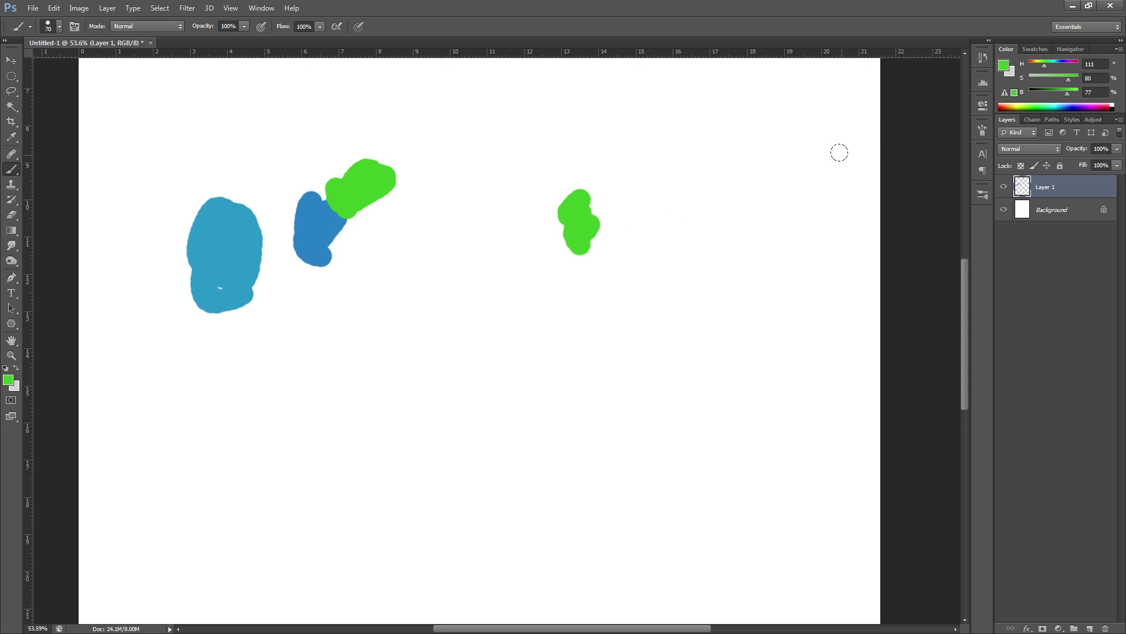
mouse_move(624, 197)
left_mouse_down()
mouse_move(642, 234)
mouse_move(610, 243)
mouse_move(616, 223)
left_mouse_up()
left_click_drag(1048, 67, 1061, 79)
left_click(1071, 77)
mouse_move(595, 297)
left_mouse_down()
mouse_move(565, 326)
mouse_move(584, 353)
mouse_move(599, 317)
mouse_move(570, 340)
mouse_move(581, 372)
mouse_move(602, 344)
mouse_move(610, 370)
left_mouse_up()
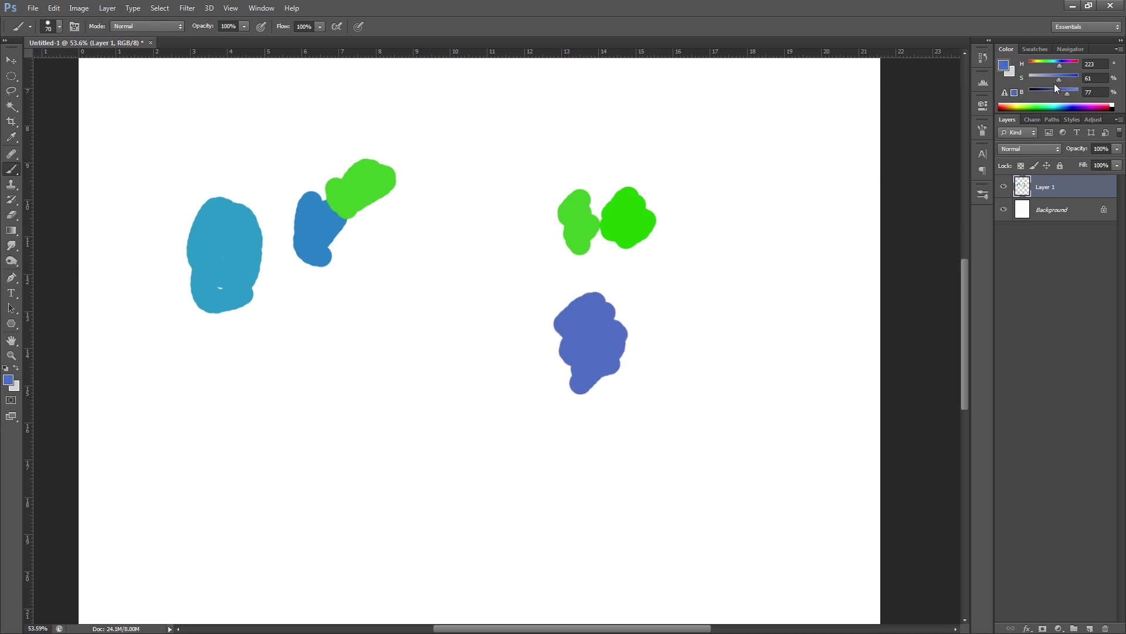
left_click_drag(1061, 78, 1074, 80)
mouse_move(640, 300)
left_mouse_down()
mouse_move(647, 373)
mouse_move(680, 361)
left_mouse_up()
left_click_drag(1075, 78, 1028, 87)
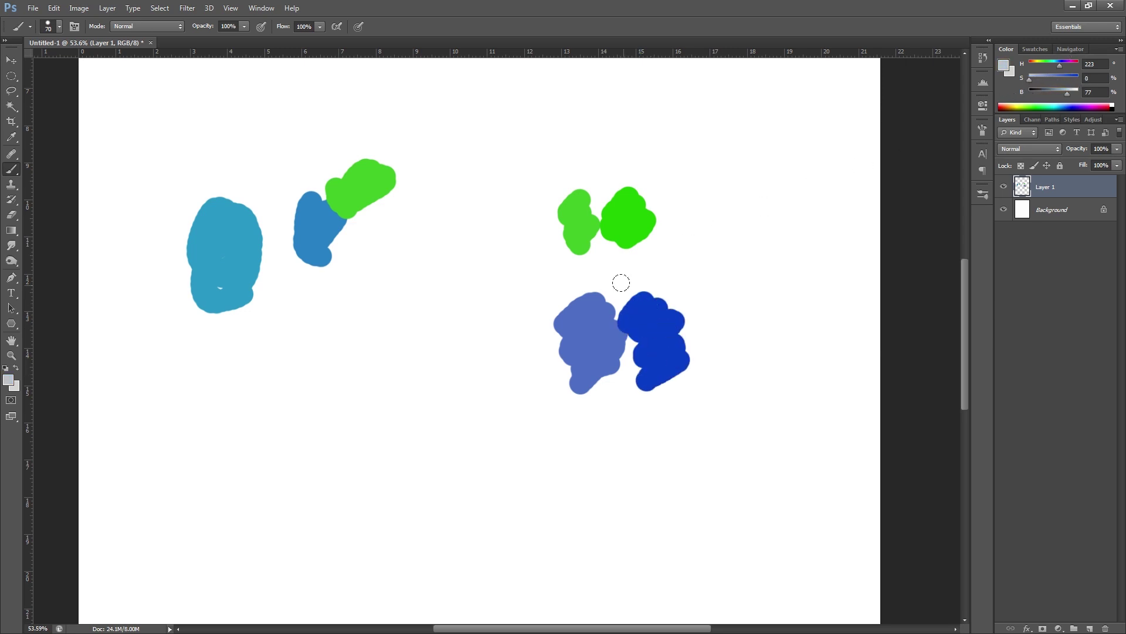
mouse_move(515, 314)
left_mouse_down()
mouse_move(542, 364)
mouse_move(502, 408)
left_mouse_up()
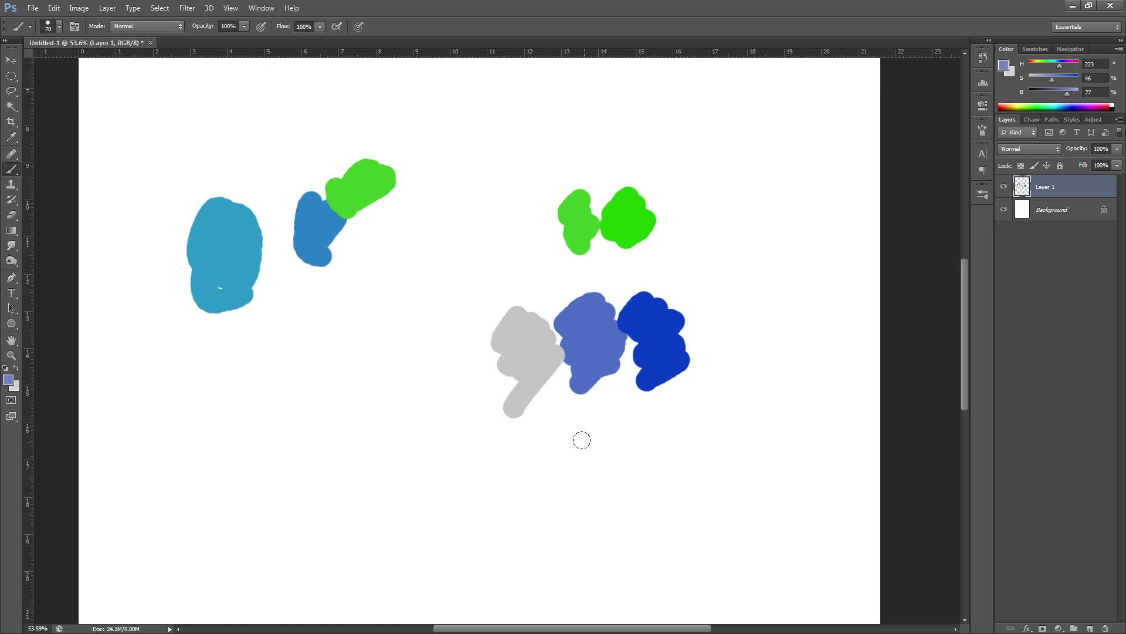
Paint a periwinkle blob, navy-to-near-black strokes at lower left, then a light periwinkle blob right.
mouse_move(581, 441)
left_mouse_down()
mouse_move(572, 485)
mouse_move(610, 486)
left_mouse_up()
left_click_drag(1066, 94, 1040, 96)
mouse_move(452, 464)
left_mouse_down()
mouse_move(499, 506)
mouse_move(503, 552)
left_mouse_up()
left_click(1047, 97)
left_click_drag(518, 454, 560, 519)
left_click_drag(1047, 93, 1032, 95)
left_click_drag(428, 484, 486, 553)
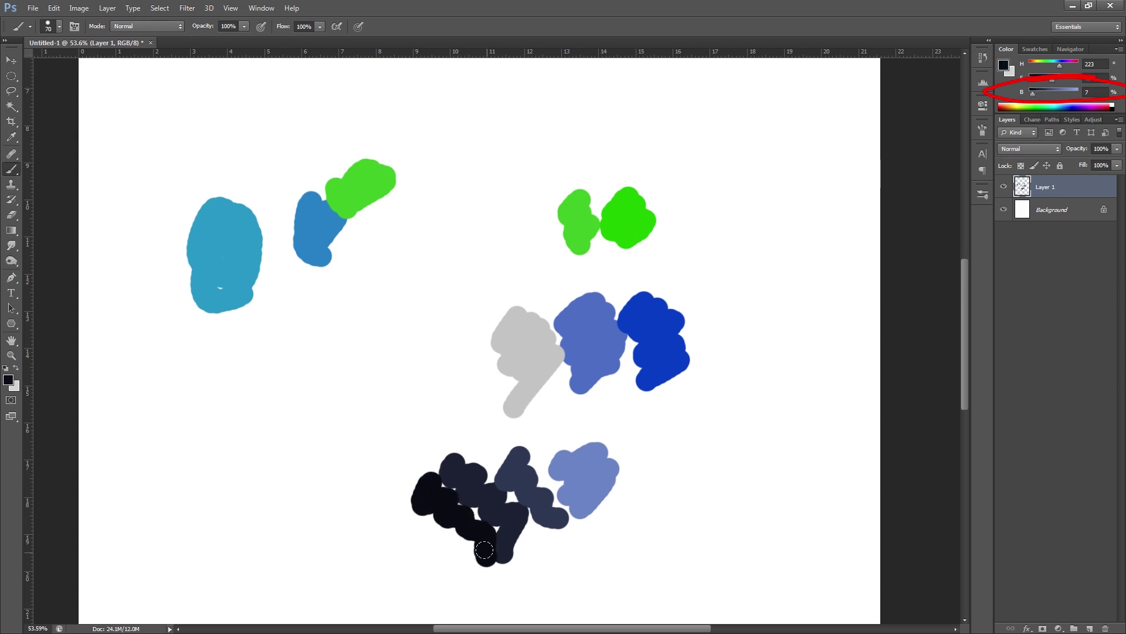
left_click_drag(1041, 97, 1077, 94)
mouse_move(709, 402)
left_mouse_down()
mouse_move(753, 463)
mouse_move(728, 463)
left_mouse_up()
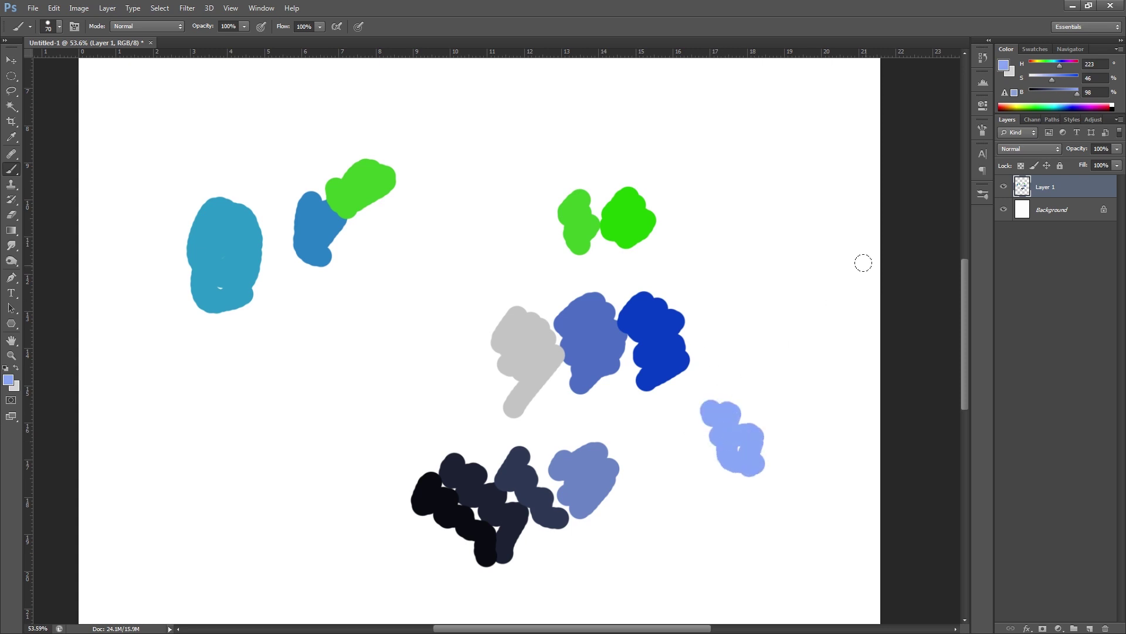
Paint a blue-violet blob, a black stroke and a bright periwinkle blob at the upper right.
left_click(683, 345, "alt")
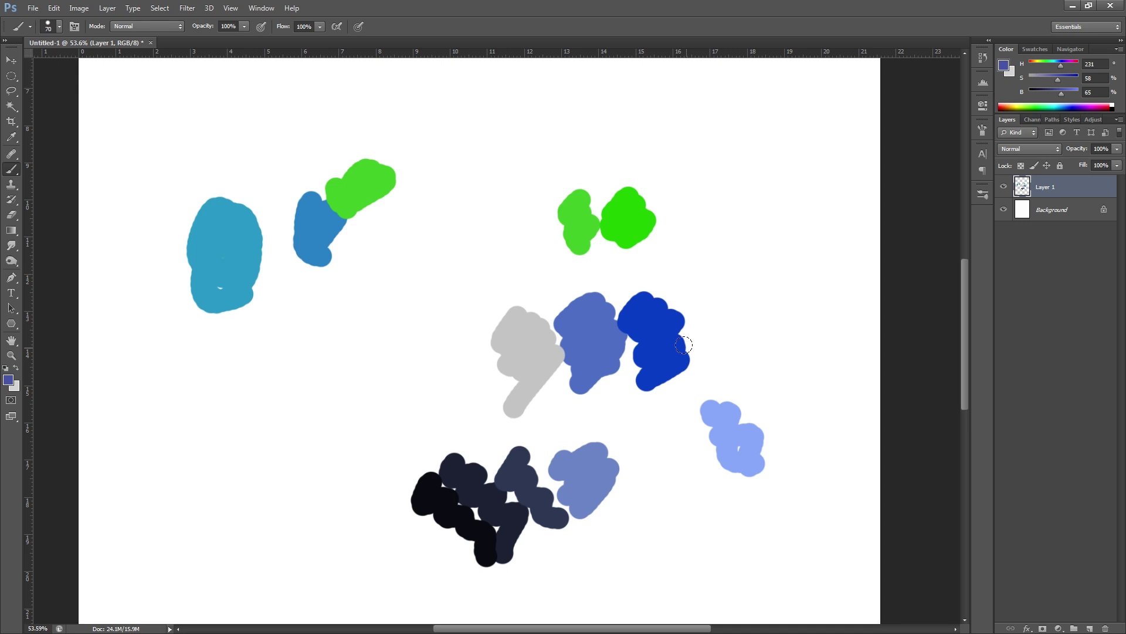
mouse_move(767, 158)
left_mouse_down()
mouse_move(753, 206)
mouse_move(789, 220)
mouse_move(720, 199)
left_mouse_up()
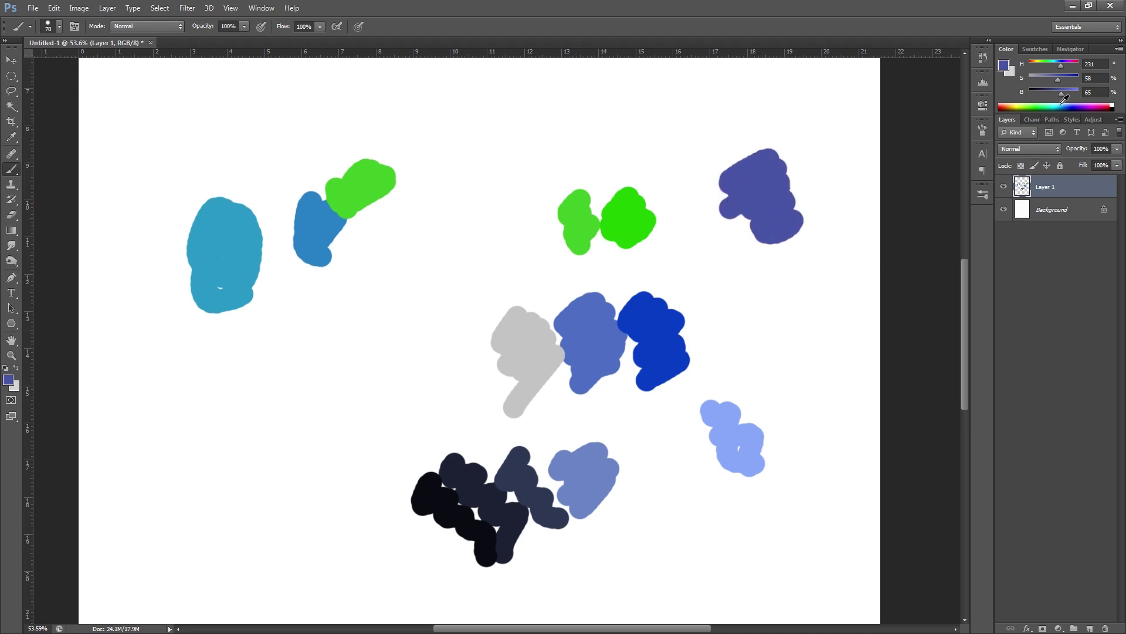
left_click_drag(1061, 92, 1030, 92)
mouse_move(707, 190)
left_mouse_down()
mouse_move(702, 228)
mouse_move(748, 272)
left_mouse_up()
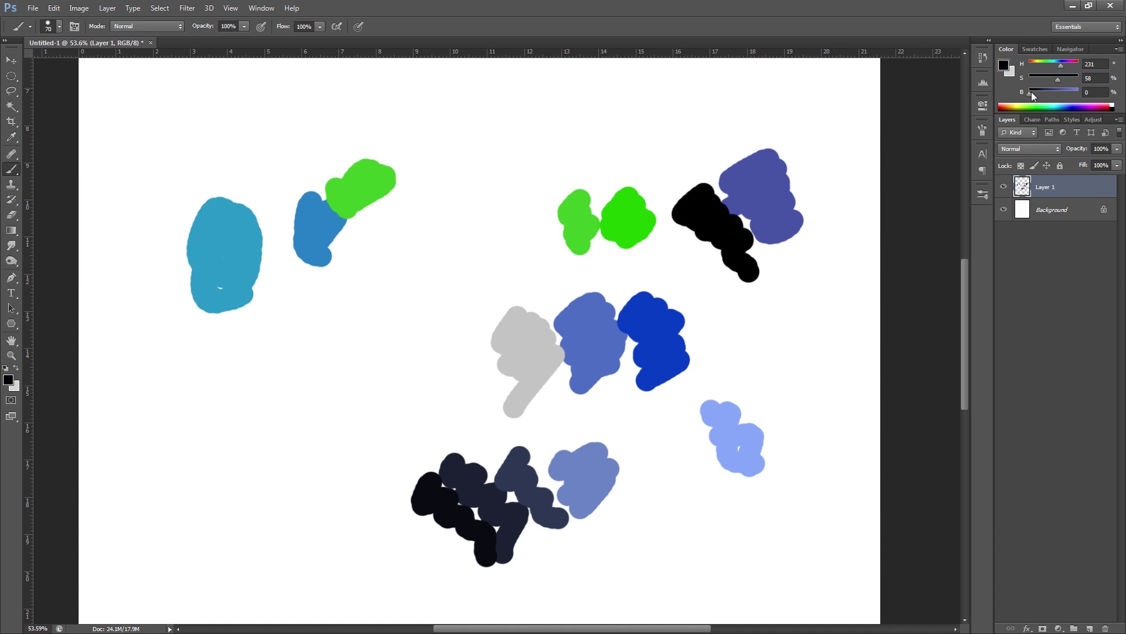
left_click_drag(1033, 94, 1079, 94)
mouse_move(813, 134)
left_mouse_down()
mouse_move(799, 150)
mouse_move(821, 167)
mouse_move(796, 154)
mouse_move(831, 147)
mouse_move(829, 199)
left_mouse_up()
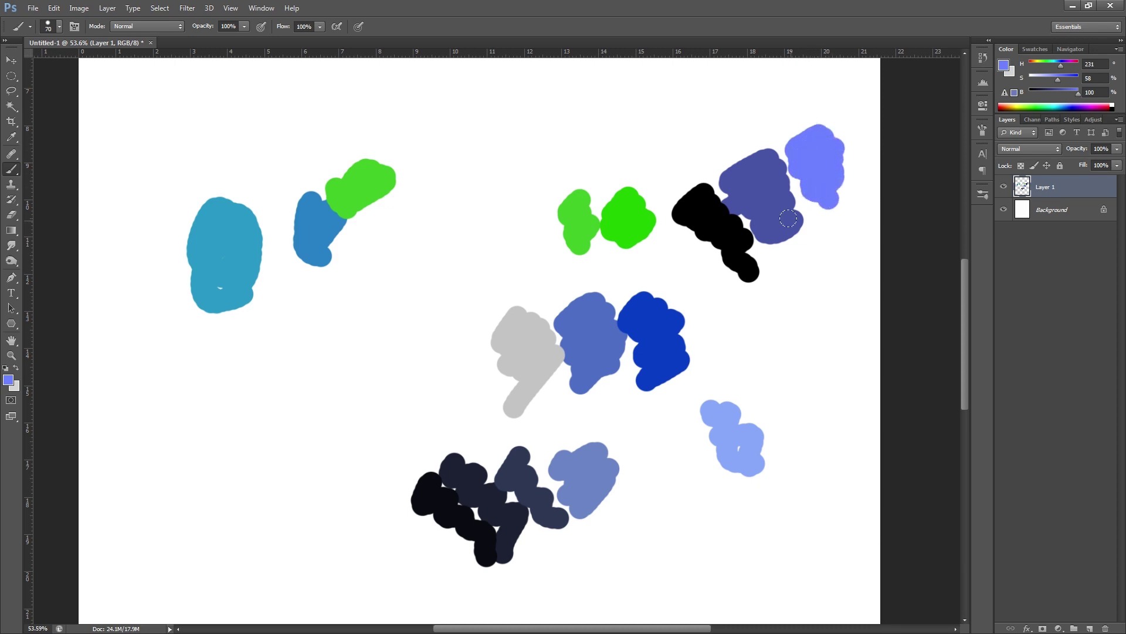
Paint a pale lavender stroke at saturation ~20, then set the colour to HSB 231/73%/85%.
left_click_drag(1057, 79, 1029, 82)
left_click(1040, 80)
left_click_drag(776, 289, 768, 354)
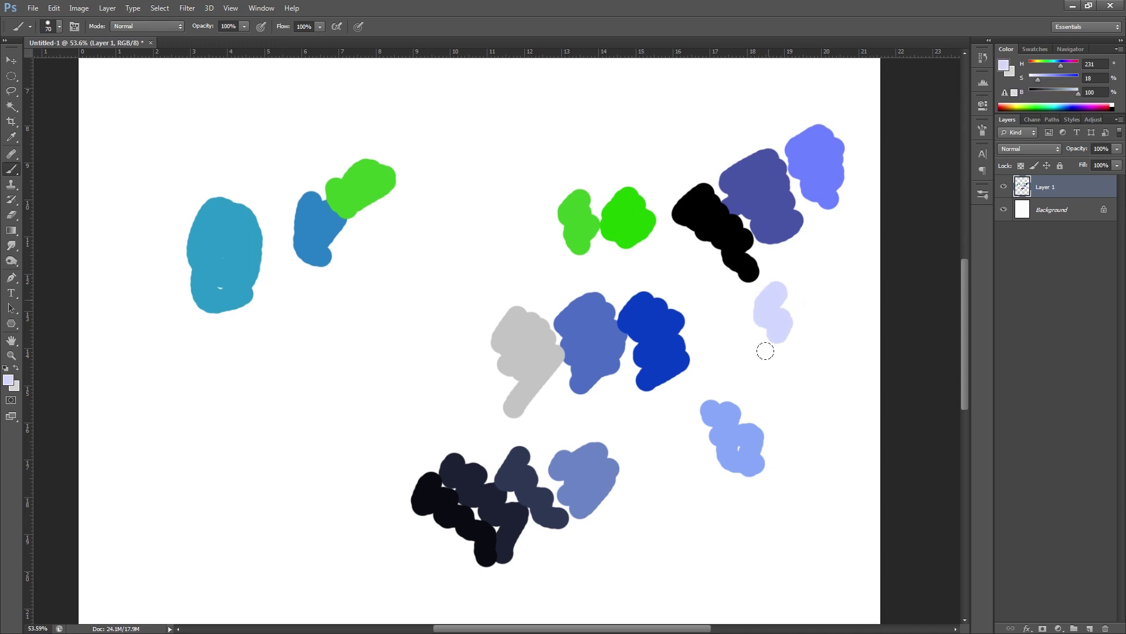
left_click(1060, 80)
left_click_drag(1060, 80, 1064, 80)
left_click_drag(1078, 94, 1071, 94)
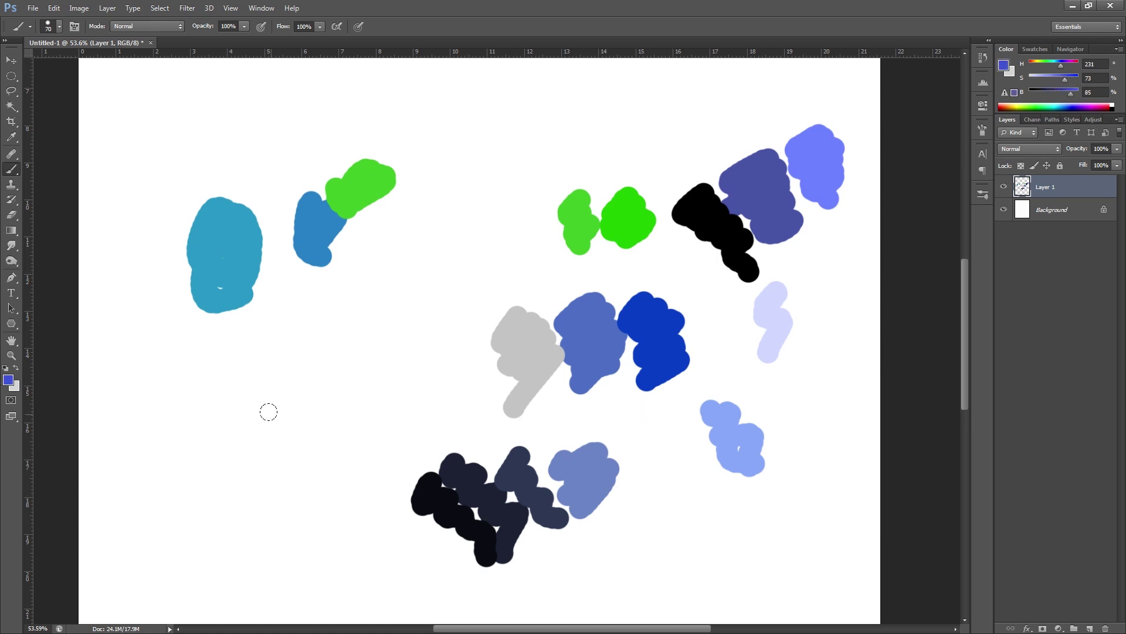
Open the foreground Color Picker and sweep hue, saturation and brightness down to black.
left_click(12, 380)
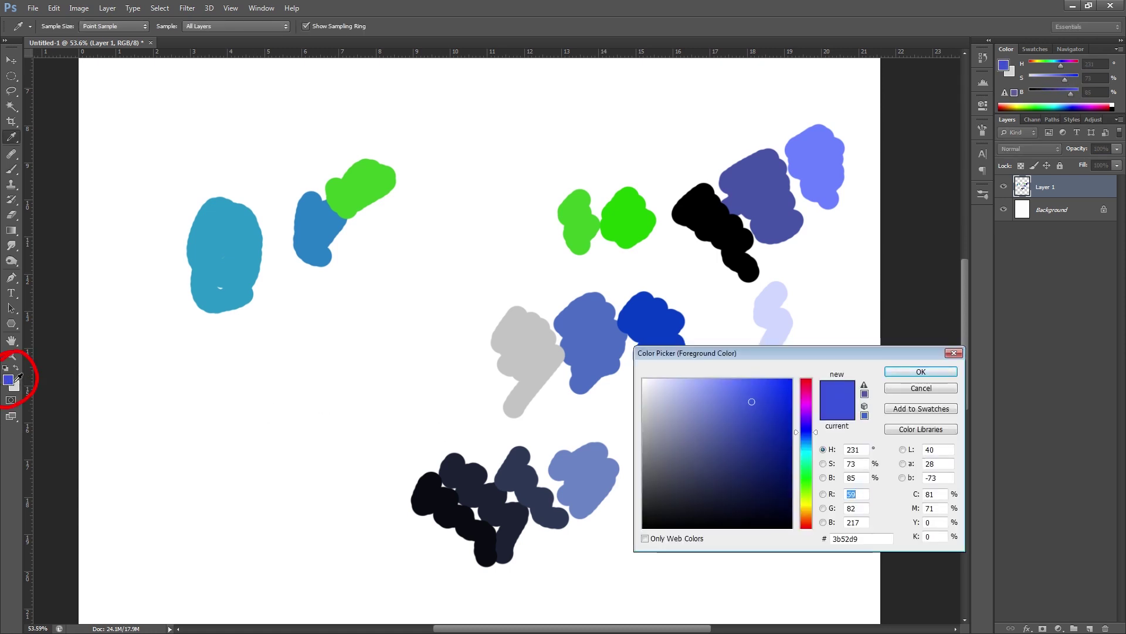
mouse_move(817, 434)
left_mouse_down()
mouse_move(818, 393)
mouse_move(817, 506)
mouse_move(816, 445)
left_mouse_up()
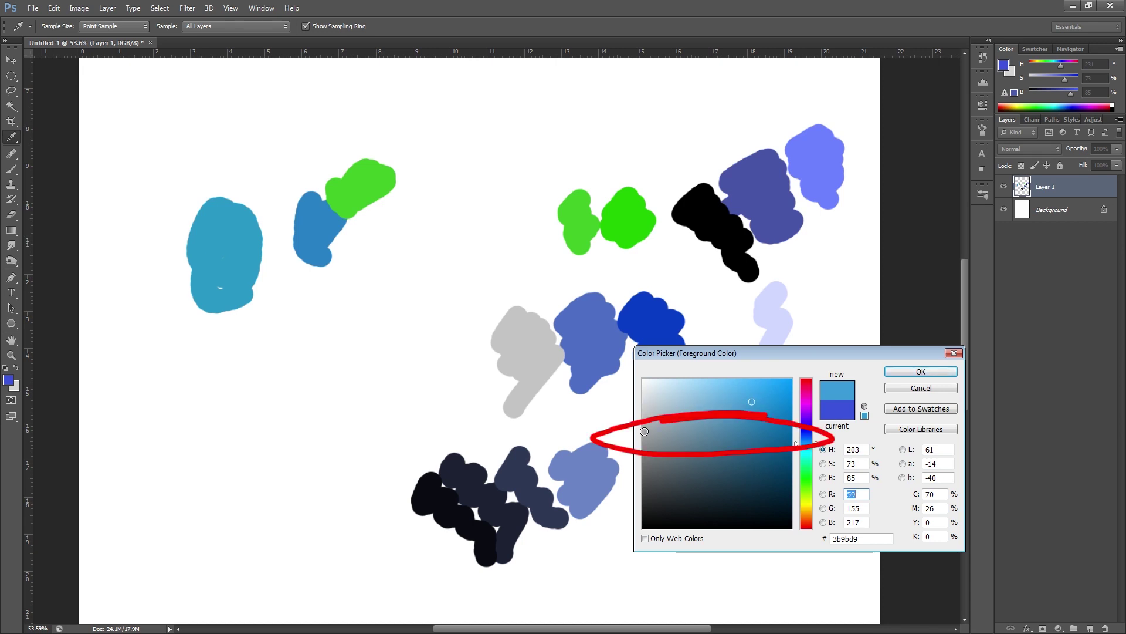
mouse_move(663, 440)
left_mouse_down()
mouse_move(800, 428)
mouse_move(724, 433)
mouse_move(727, 395)
left_mouse_up()
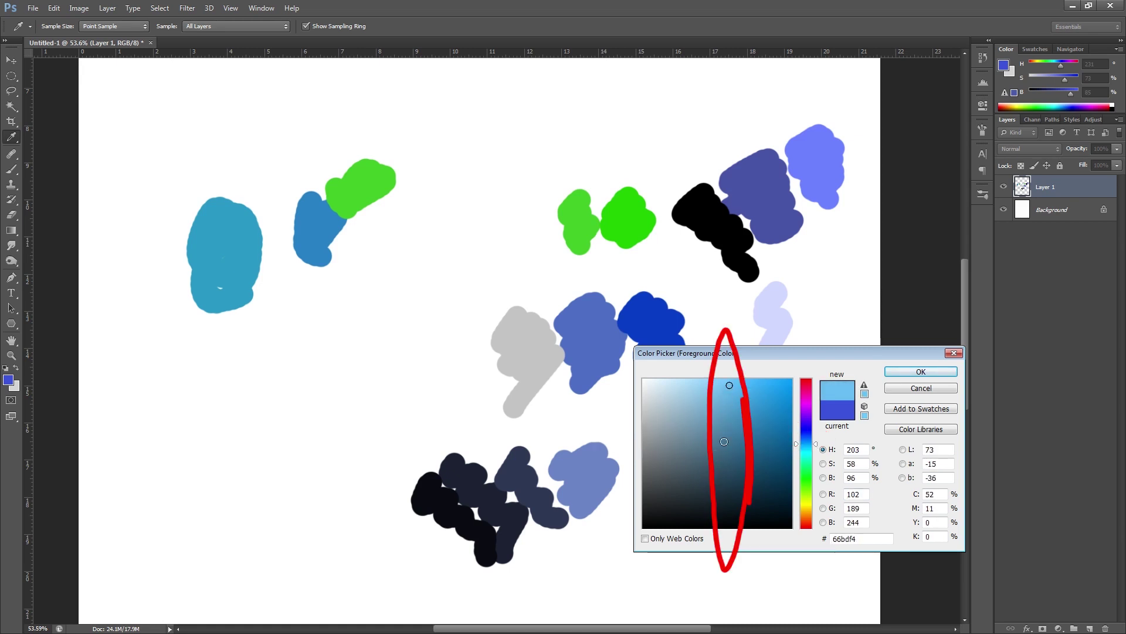
left_click(727, 496)
left_click_drag(728, 504, 729, 525)
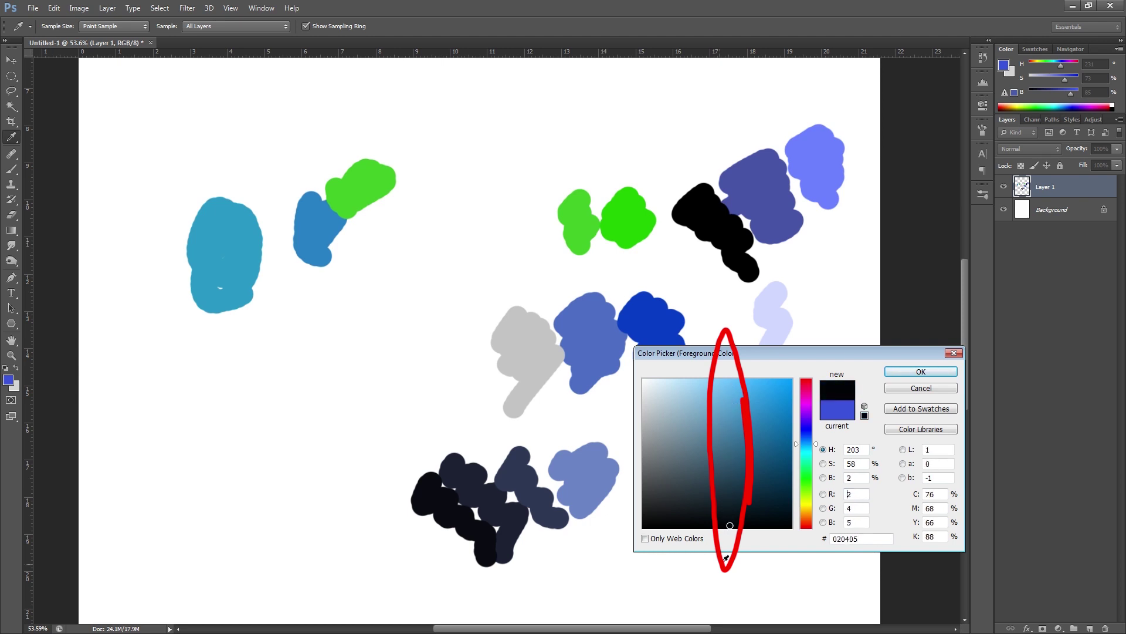
left_click_drag(748, 444, 792, 442)
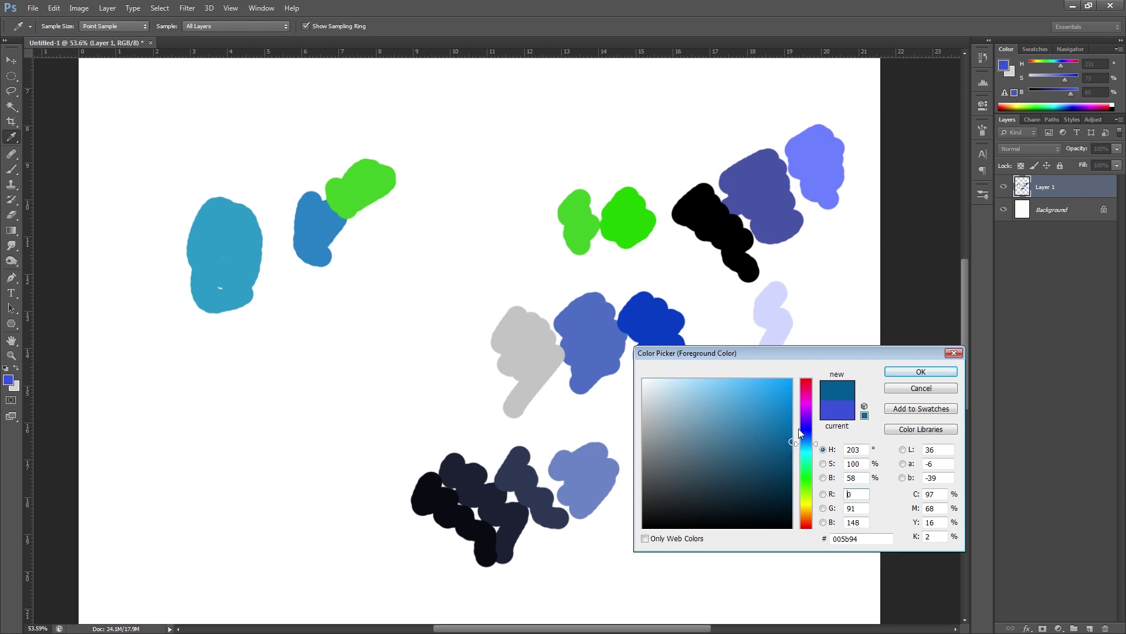
left_click_drag(791, 445, 794, 535)
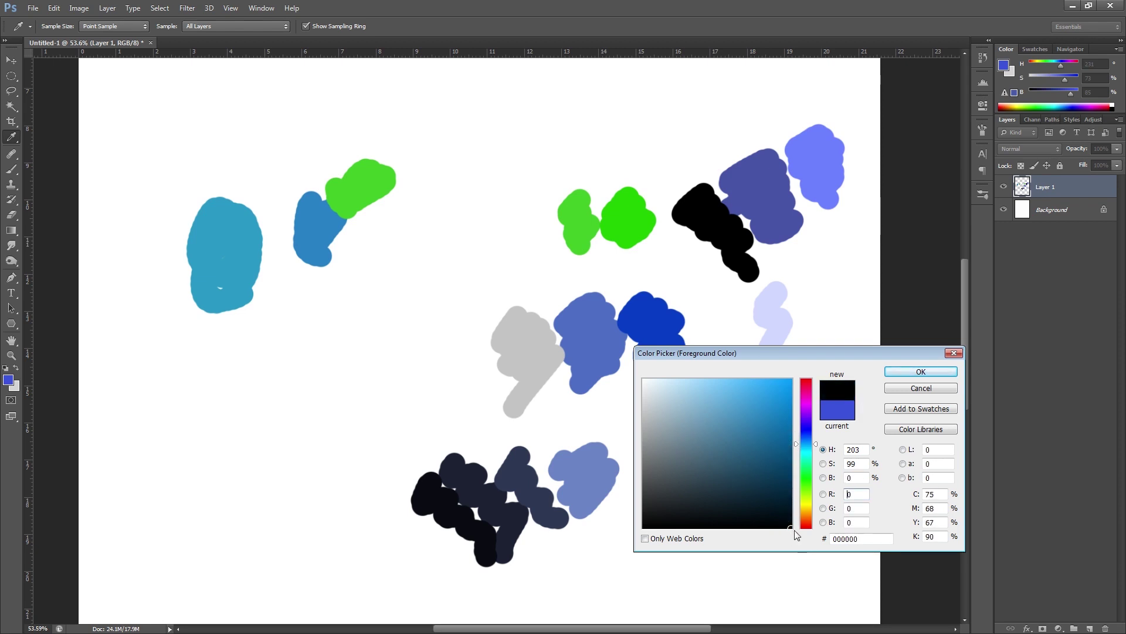
Raise brightness to a bright blue, then reduce saturation to near-white #f1f4f5.
left_click(790, 526)
left_click_drag(791, 525, 791, 379)
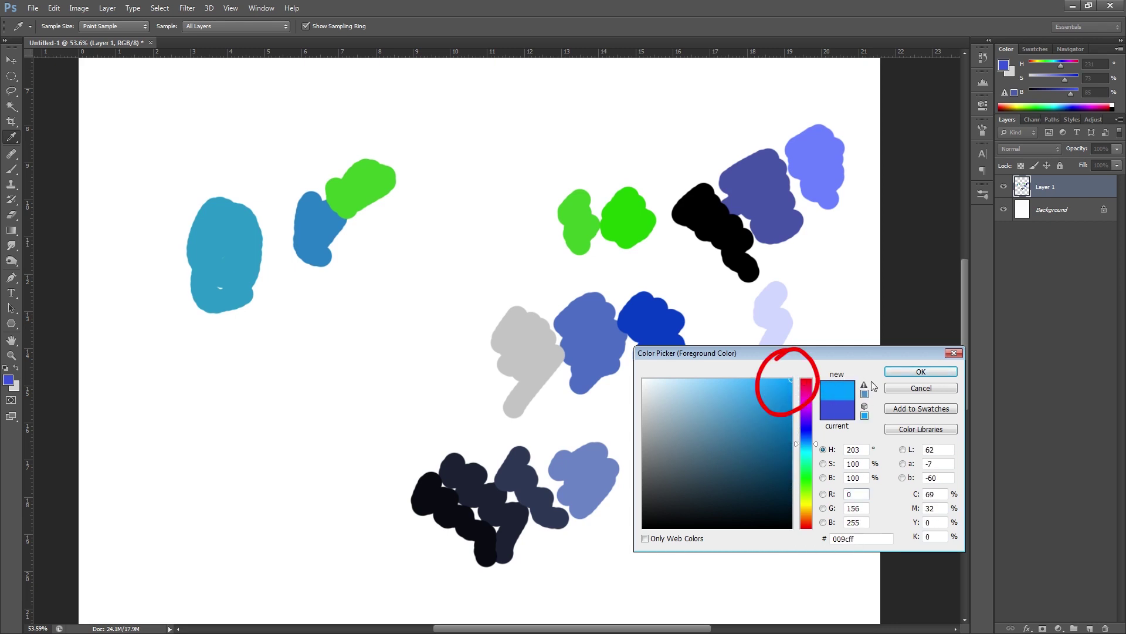
left_click(786, 382)
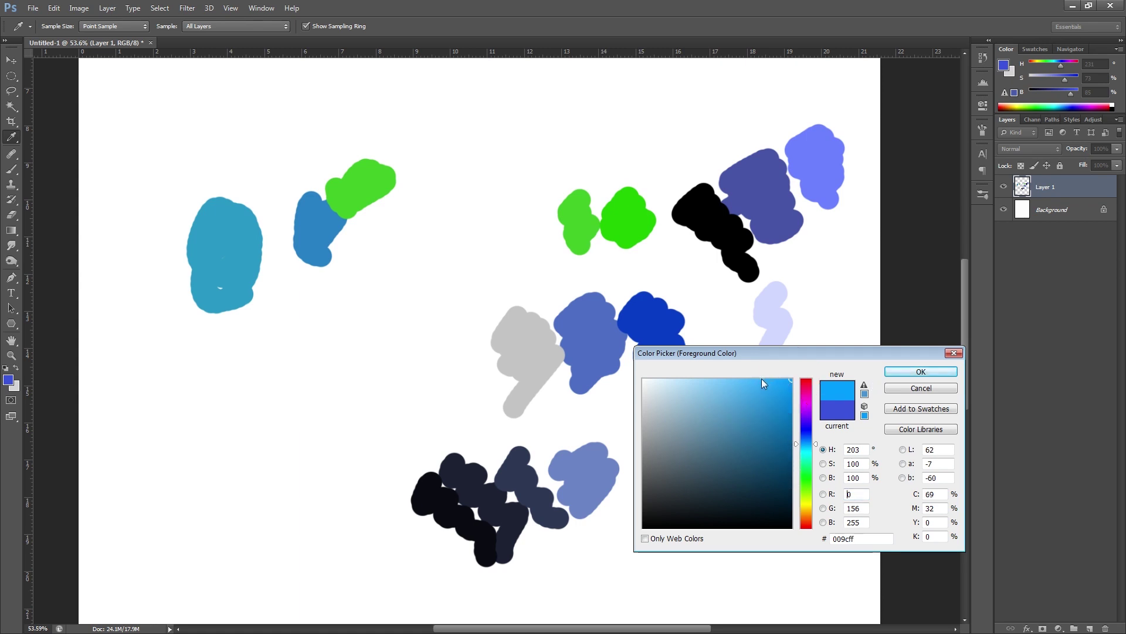
left_click_drag(764, 381, 645, 384)
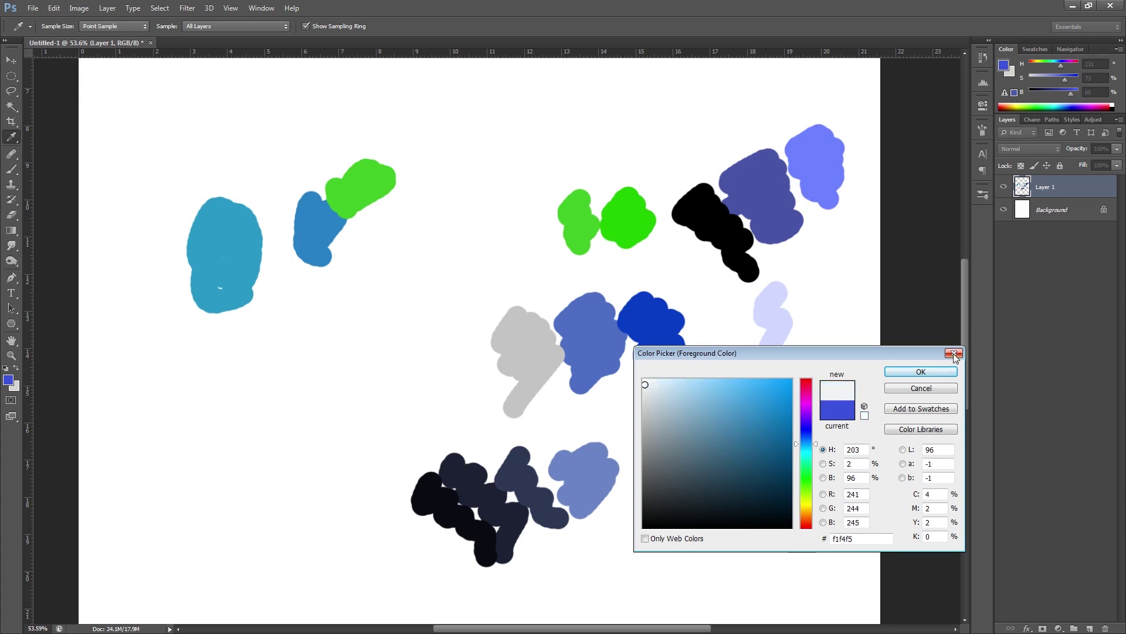
Cancel the Color Picker, keeping the foreground at HSB 231/73%/85%.
key("Escape")
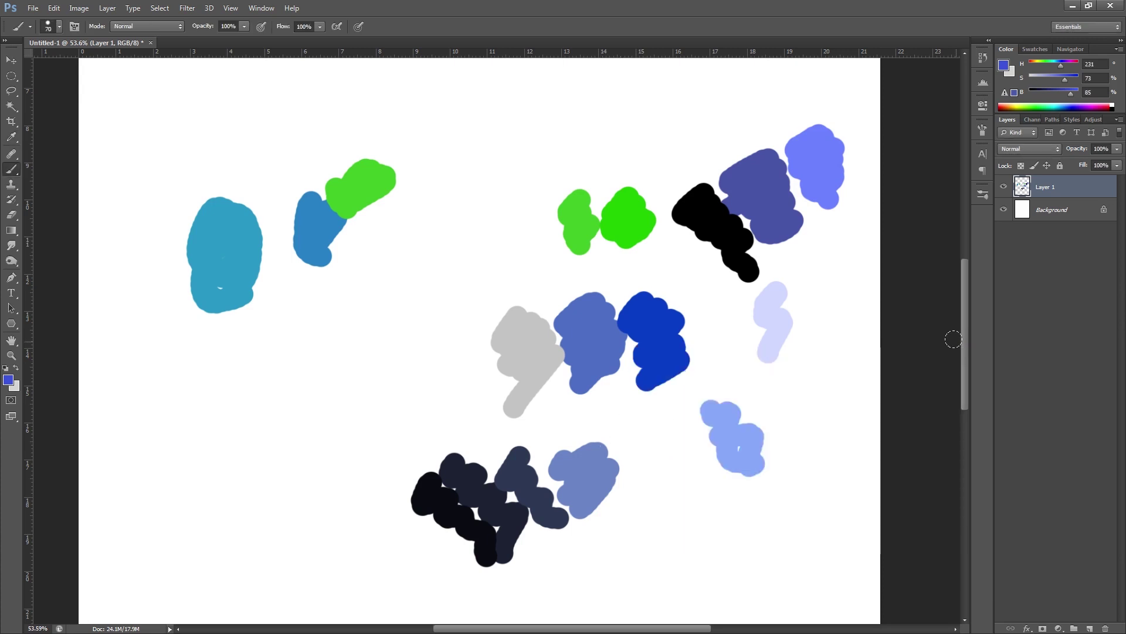